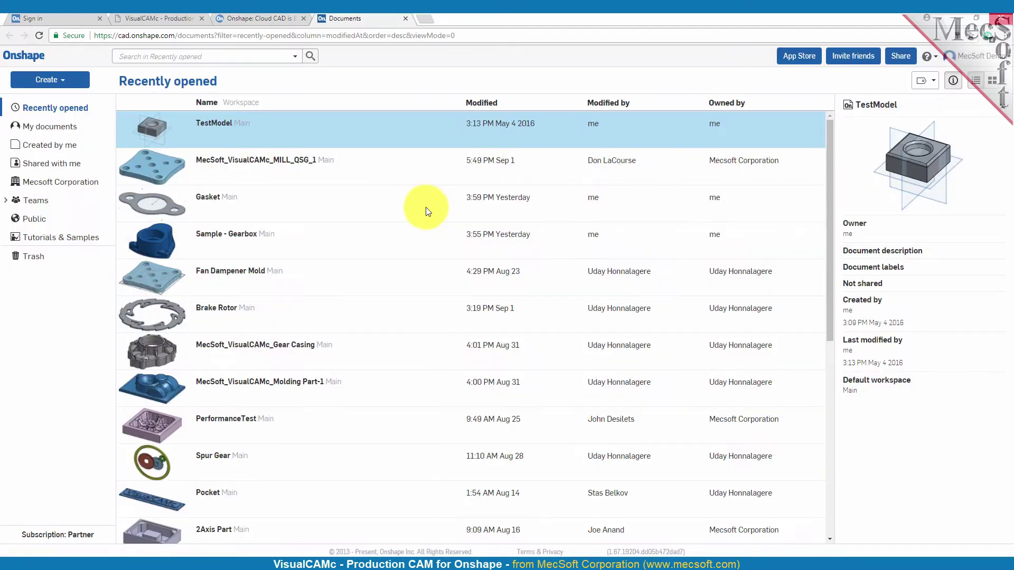
- Filter the App Store to the CAM category and scroll down to the VisualCAMc card
left_click(799, 56)
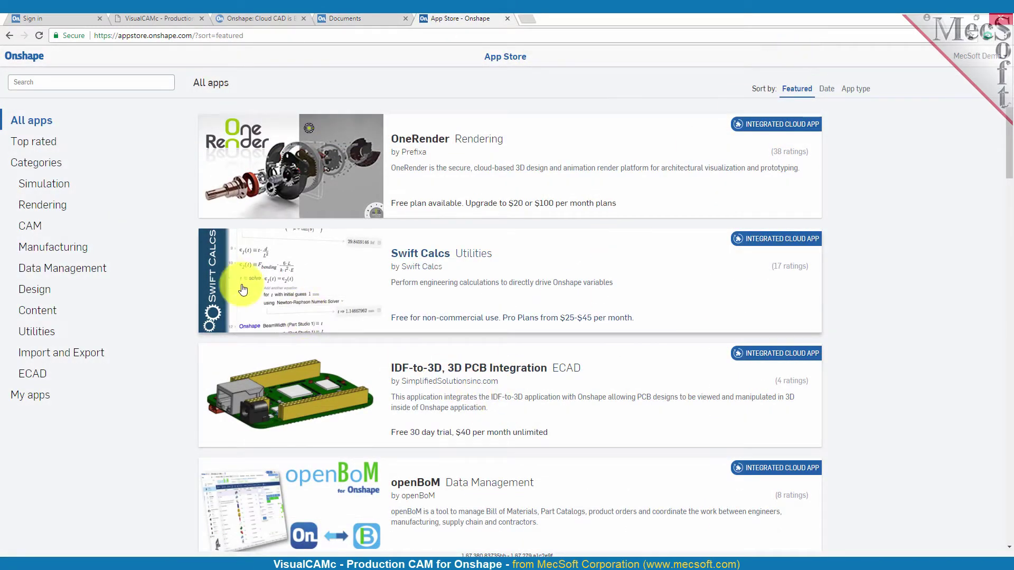
left_click(31, 227)
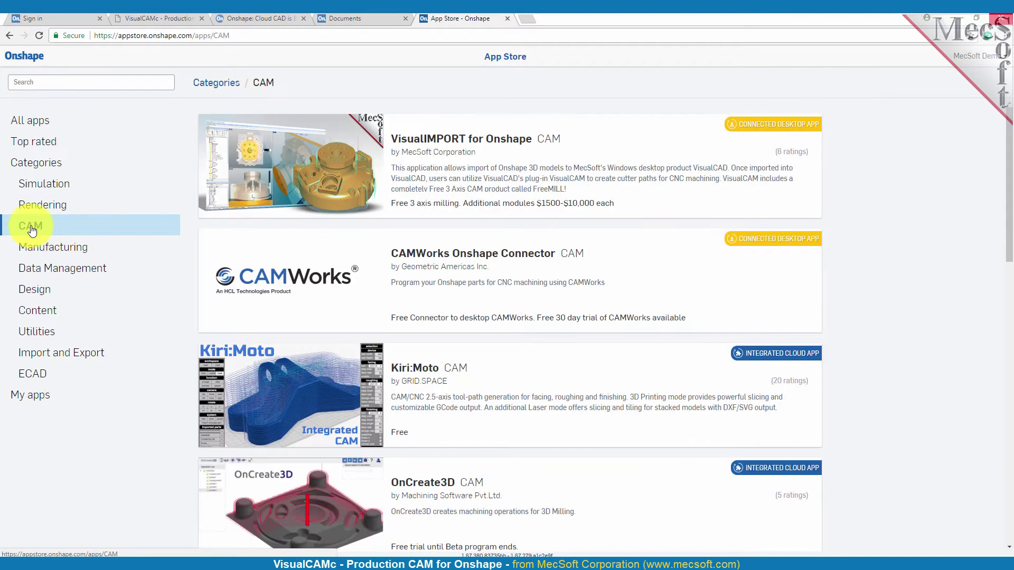
scroll(901, 273, "down", 10)
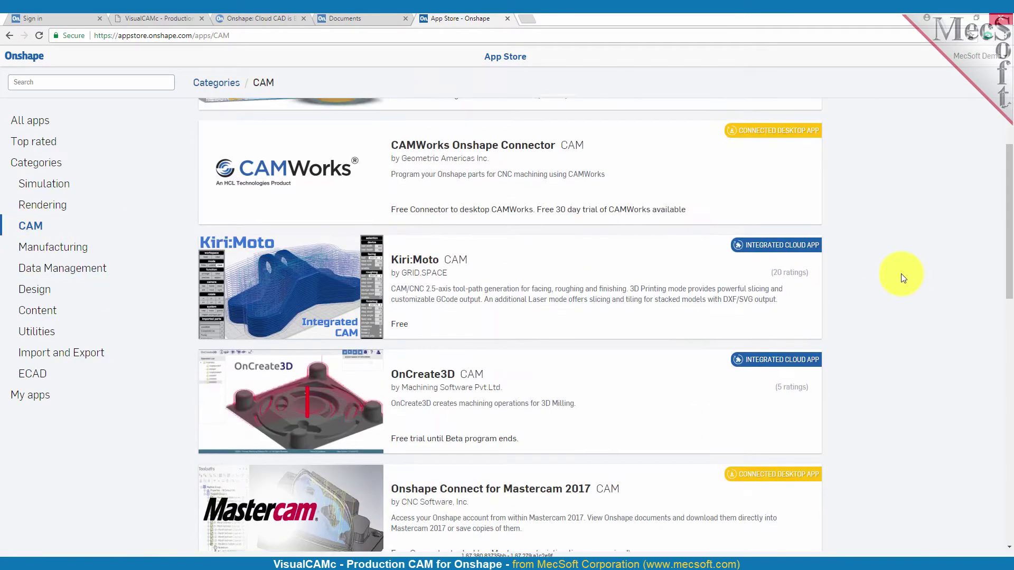
scroll(901, 274, "down", 3)
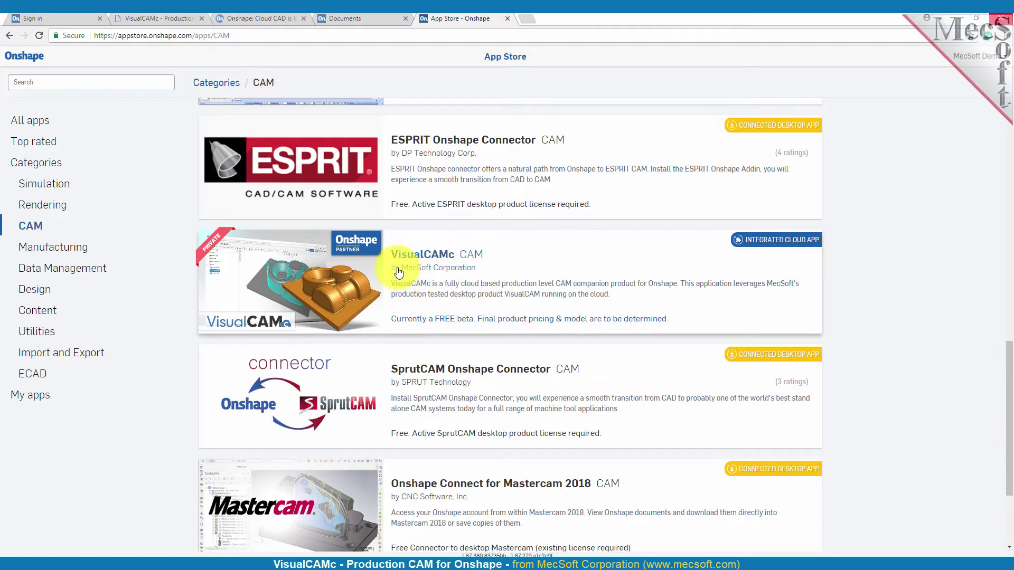
- Open VisualCAMc's detail page and scroll through its Free monthly usage description and screenshots
left_click(550, 290)
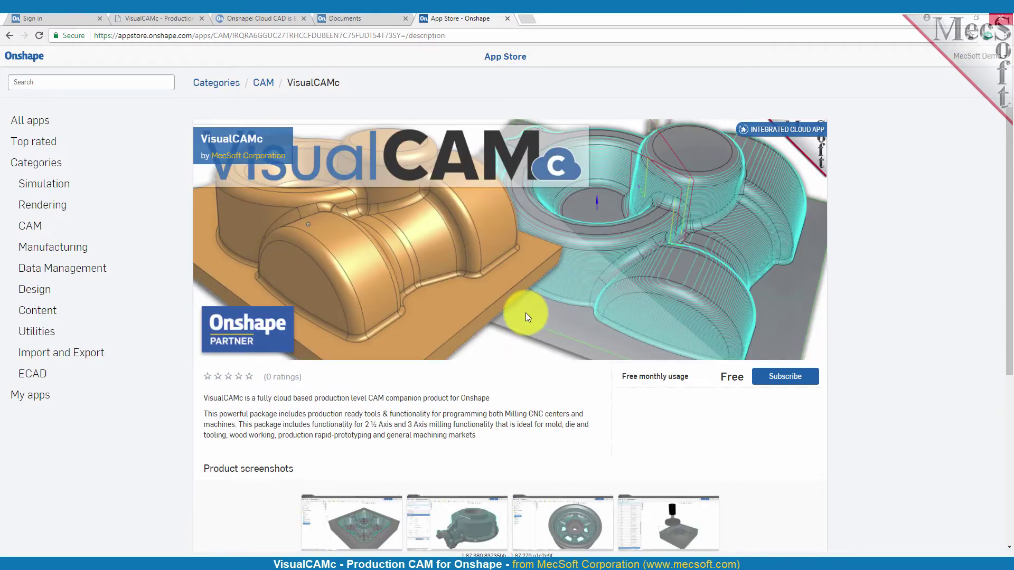
scroll(525, 313, "down", 1)
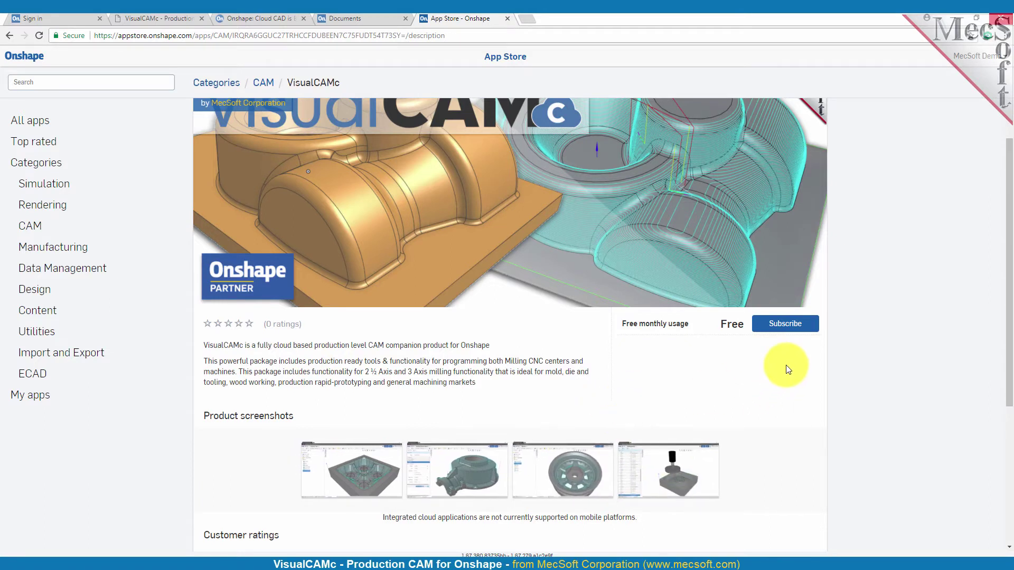
- Subscribe to VisualCAMc's Get for free monthly plan, confirming with the account password
left_click(786, 329)
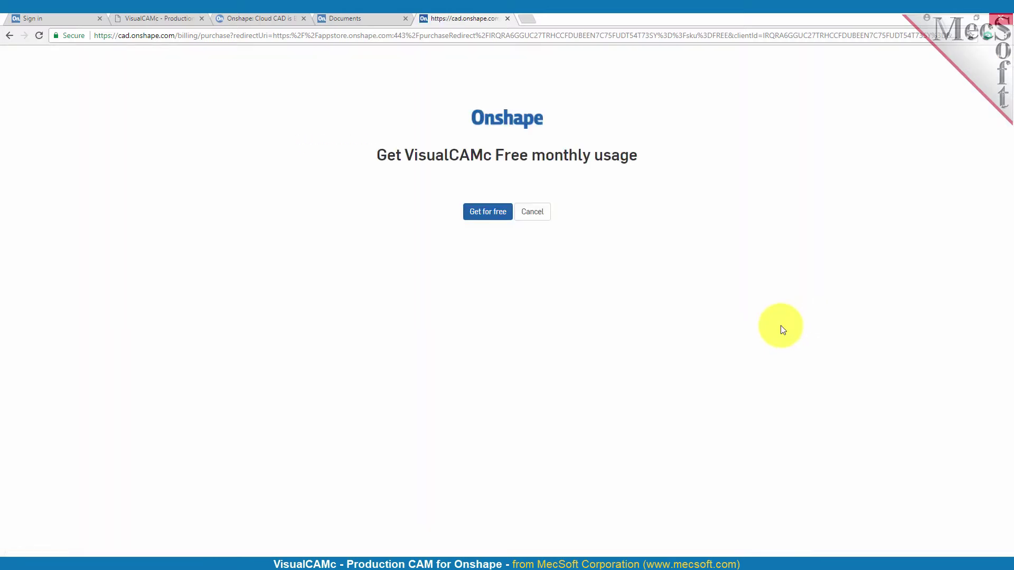
left_click(491, 217)
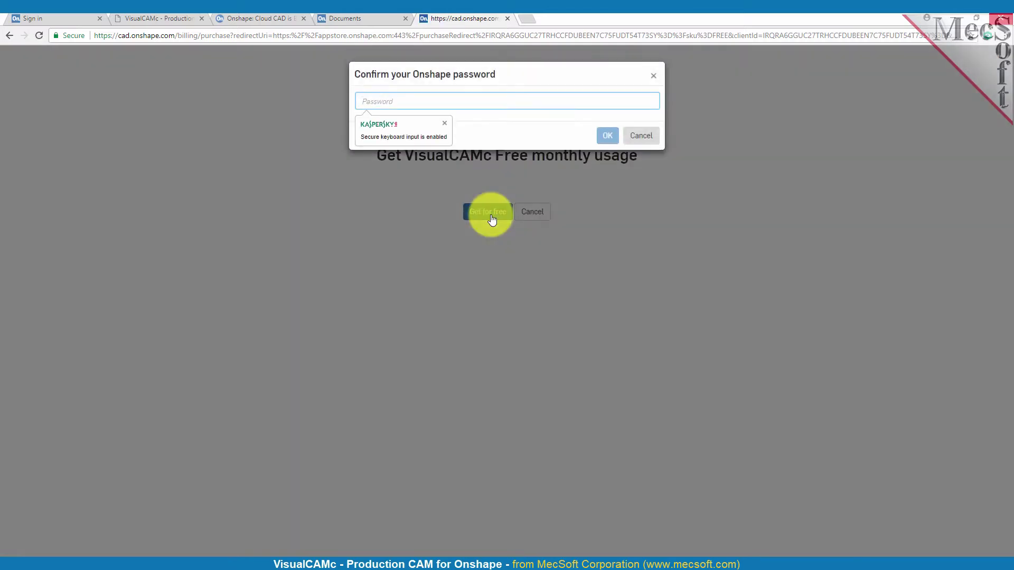
key("ctrl+v")
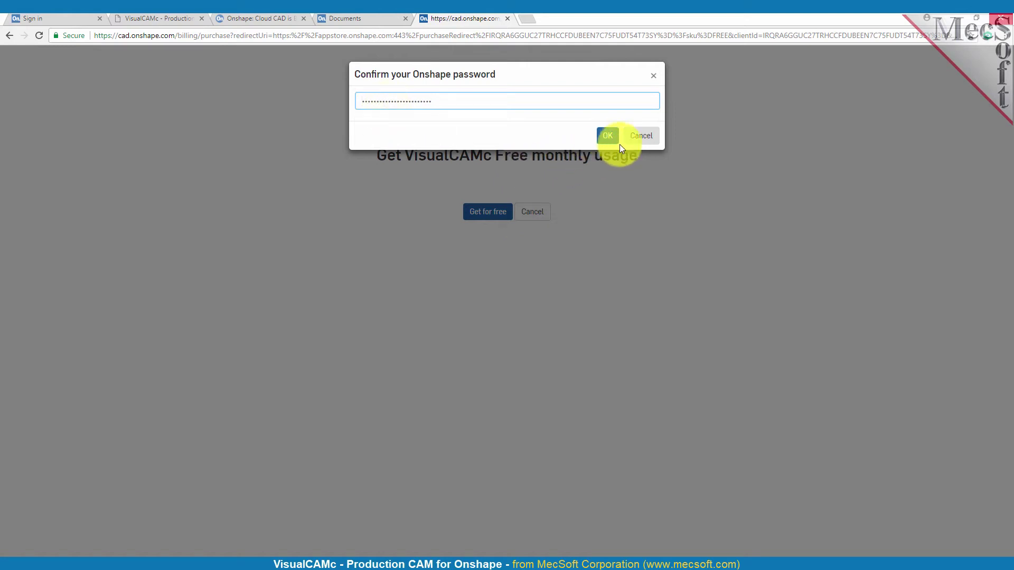
left_click(608, 136)
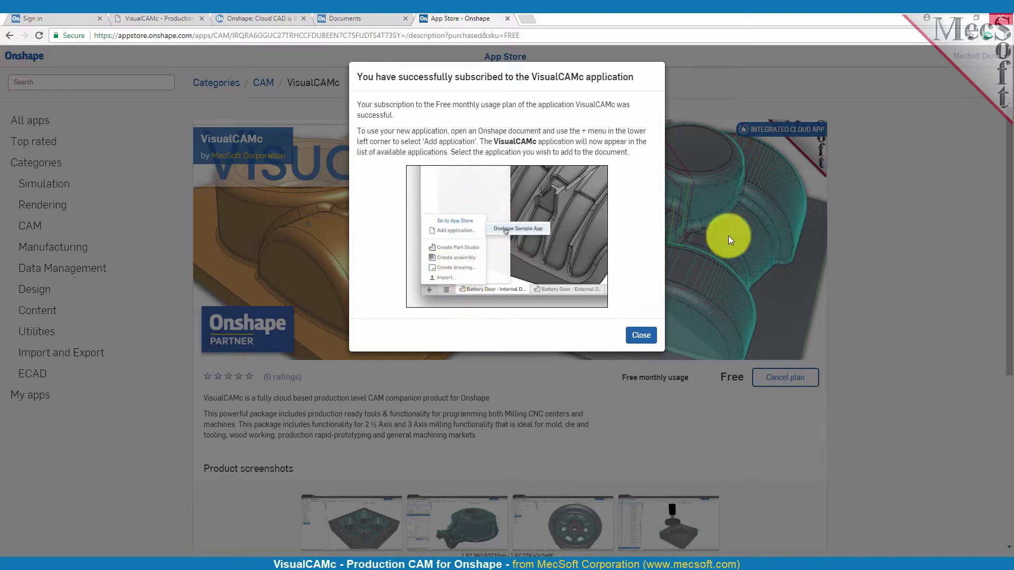
left_click(641, 335)
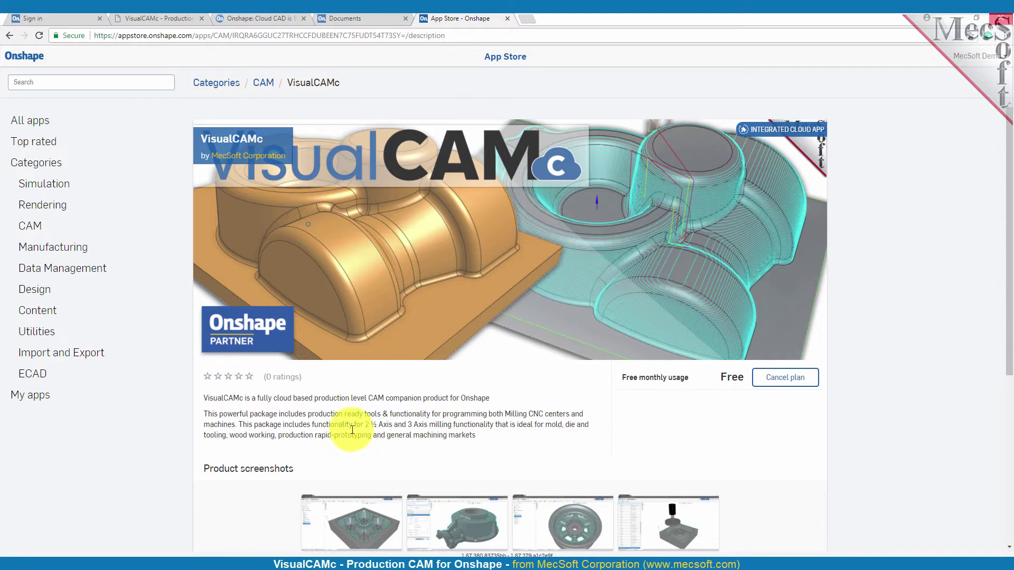
- Open the TestModel document from the Documents tab's Recently opened list
left_click(256, 18)
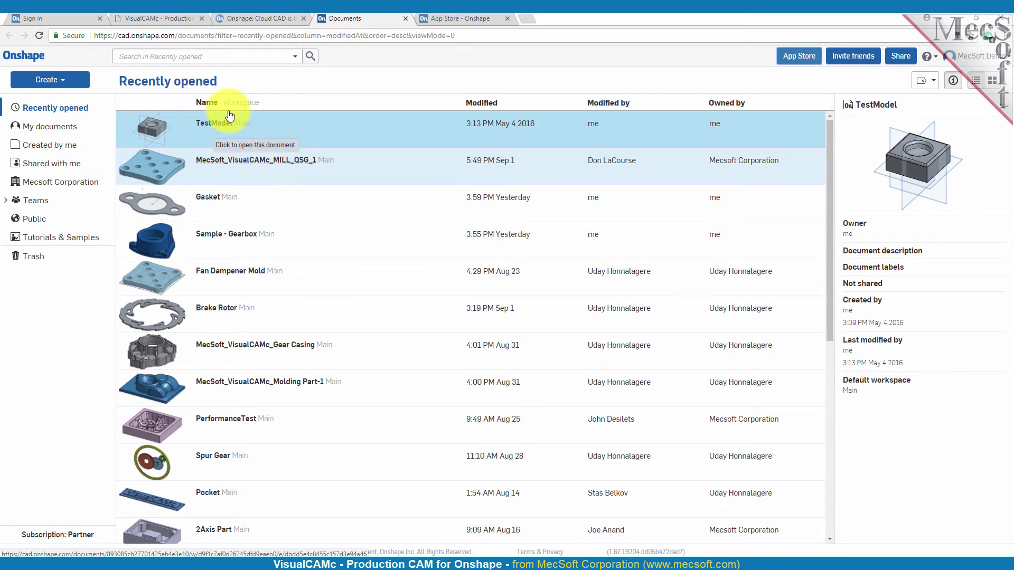
left_click(211, 125)
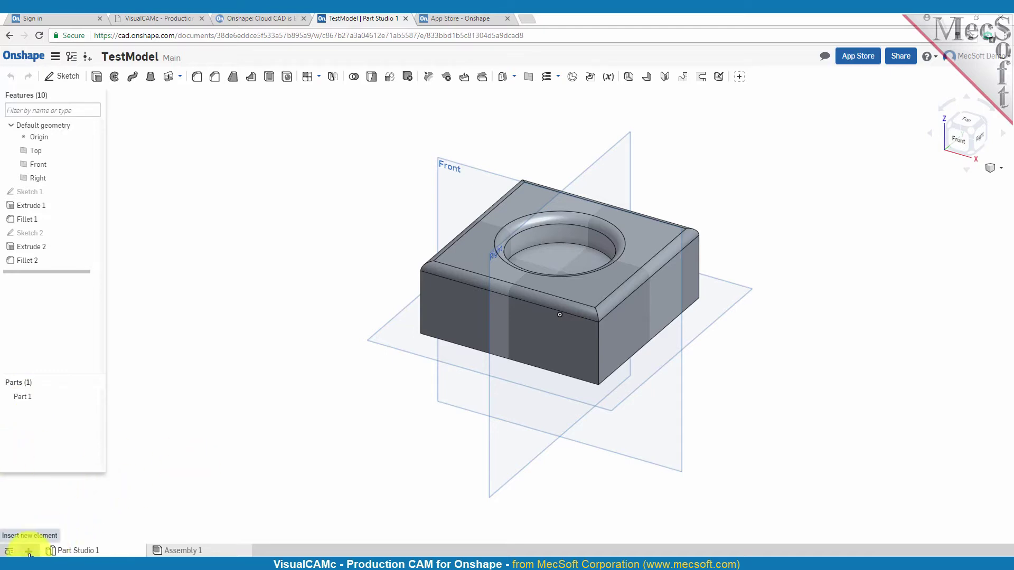
- Insert VisualCAMc into TestModel through the + menu's Add application list
left_click(29, 551)
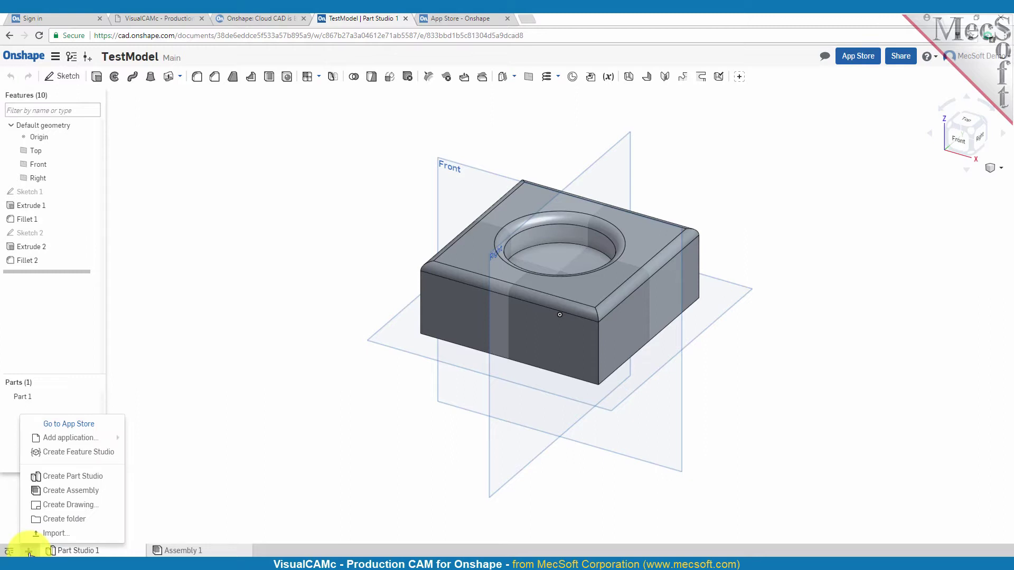
mouse_move(52, 443)
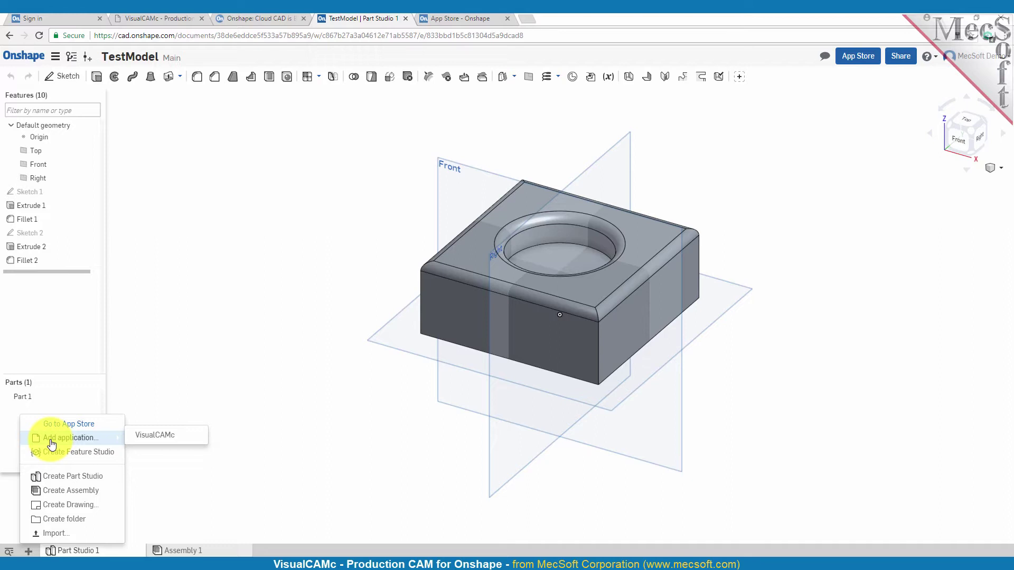
left_click(154, 435)
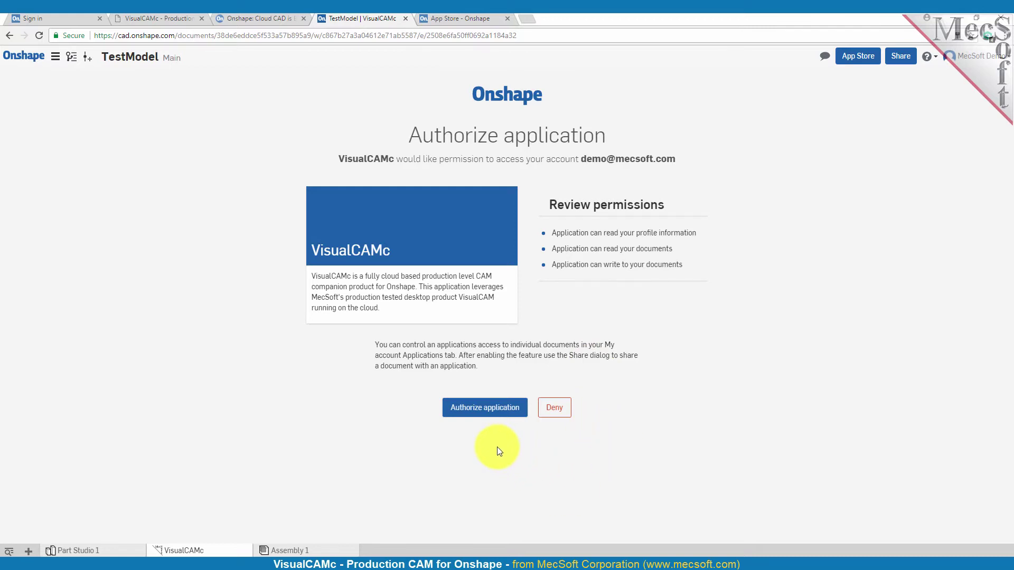
- Authorize VisualCAMc and select Part 1 from Part Studio 1 as the part to machine
left_click(487, 413)
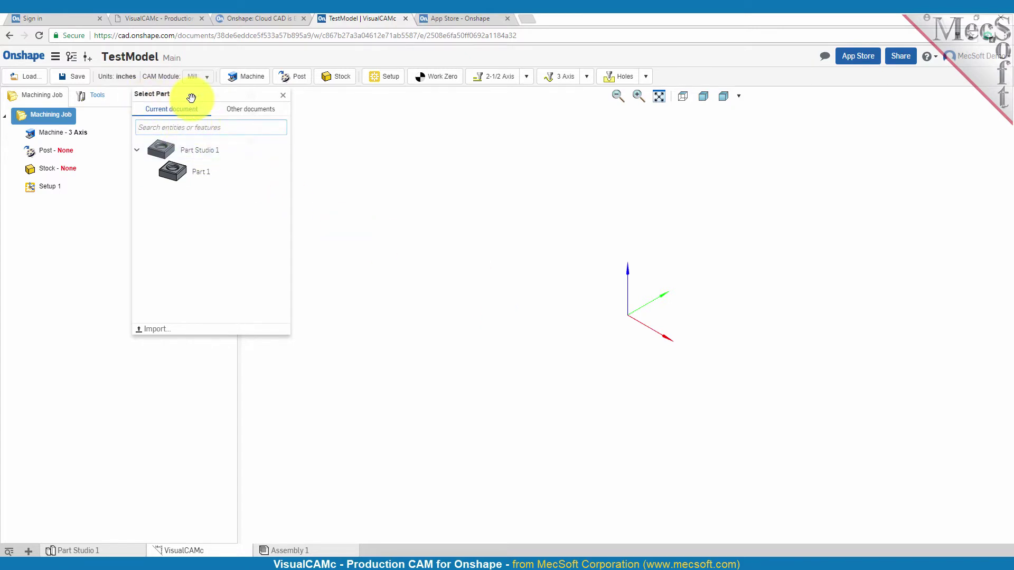
left_click(199, 178)
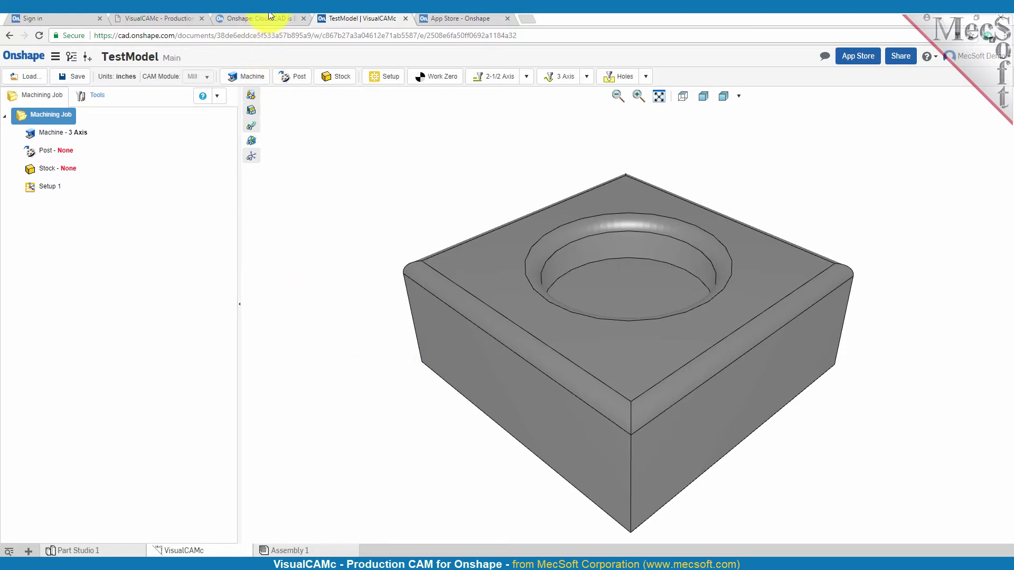
- Return to Documents and list the VisualCAMc Beta team's six sample documents under Teams
key("alt+Left")
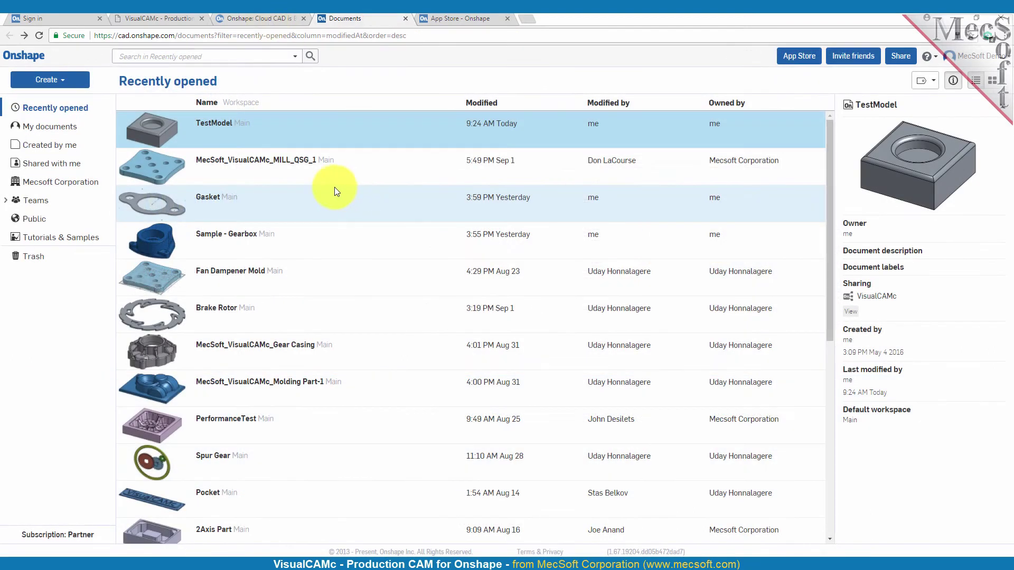
left_click(39, 204)
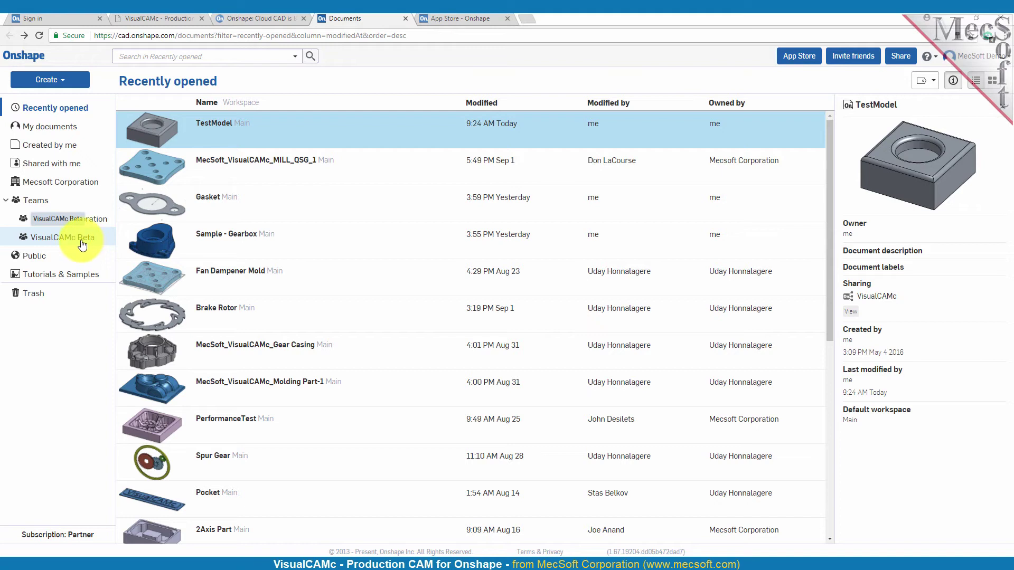
left_click(82, 245)
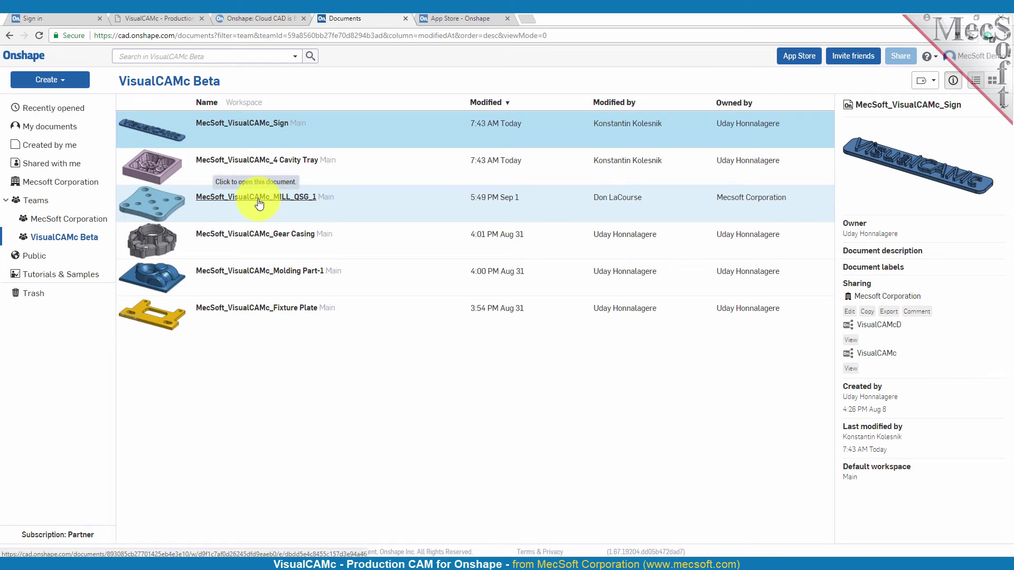
- Open MecSoft_VisualCAMc_MILL_QSG_1 and zoom out on the holed plate Part1
left_click(259, 203)
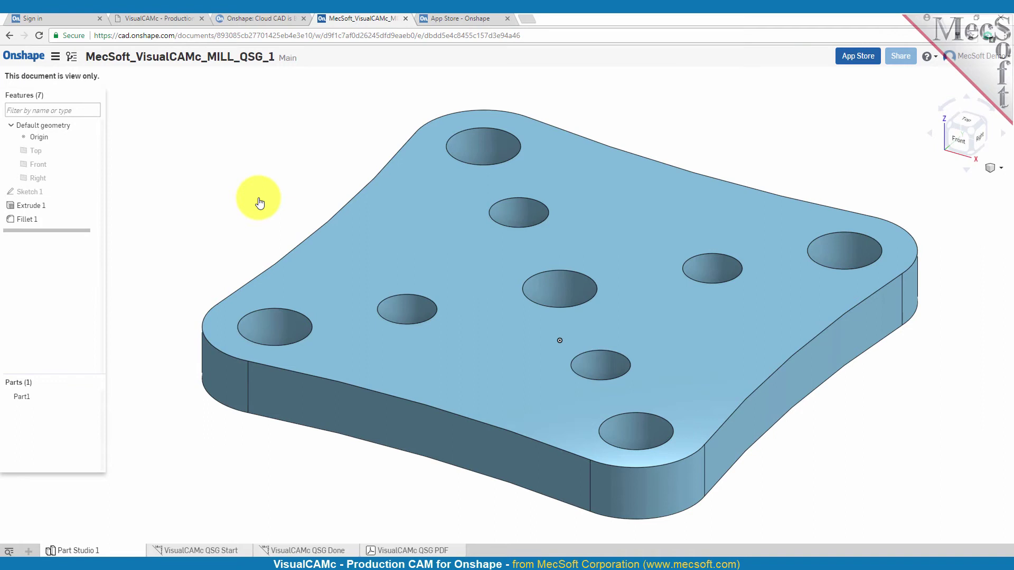
scroll(602, 315, "down", 5)
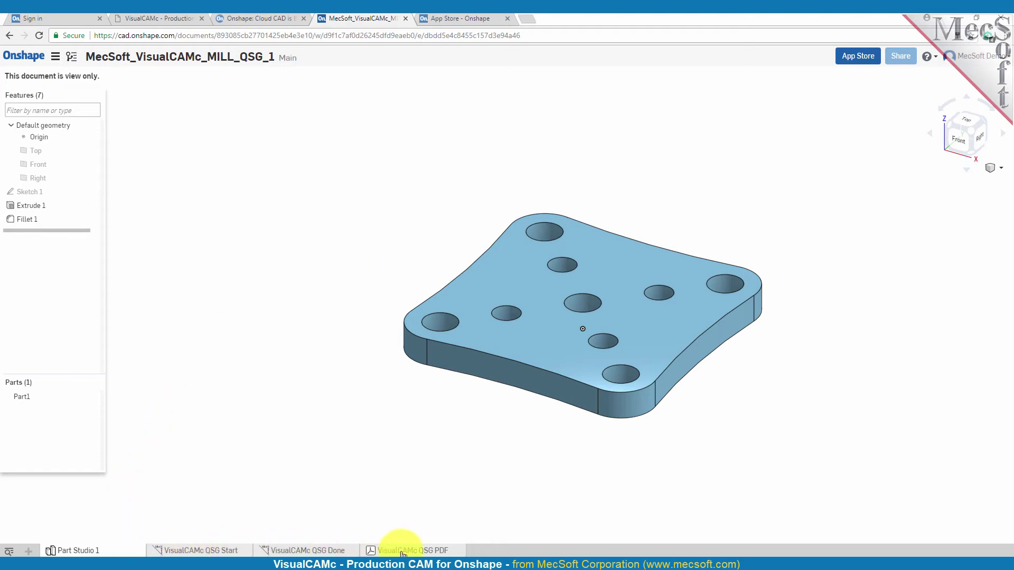
- Open the VisualCAMc QSG Start tab showing the 3 Axis job with Setup 1
left_click(196, 552)
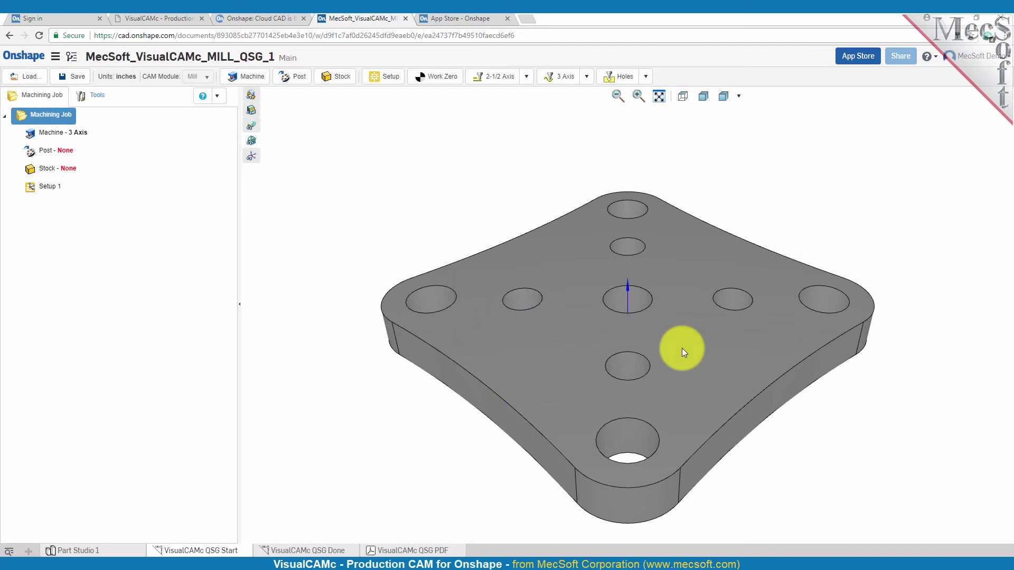
scroll(681, 347, "down", 3)
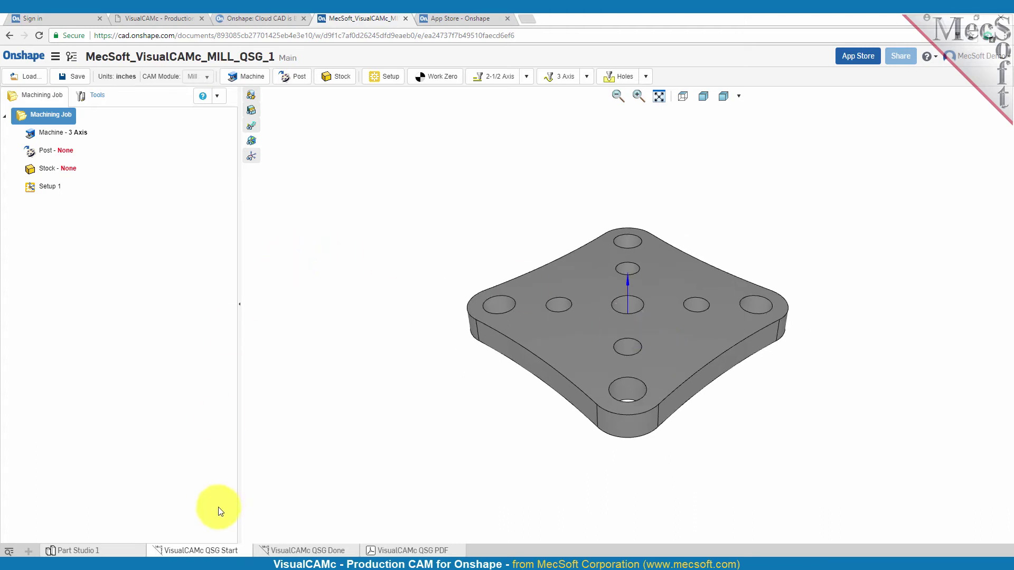
- In the QSG Done tab, display Work Zero, Top Face, Outer Perimeter and Drill 0.157" DIA Holes toolpaths
left_click(316, 550)
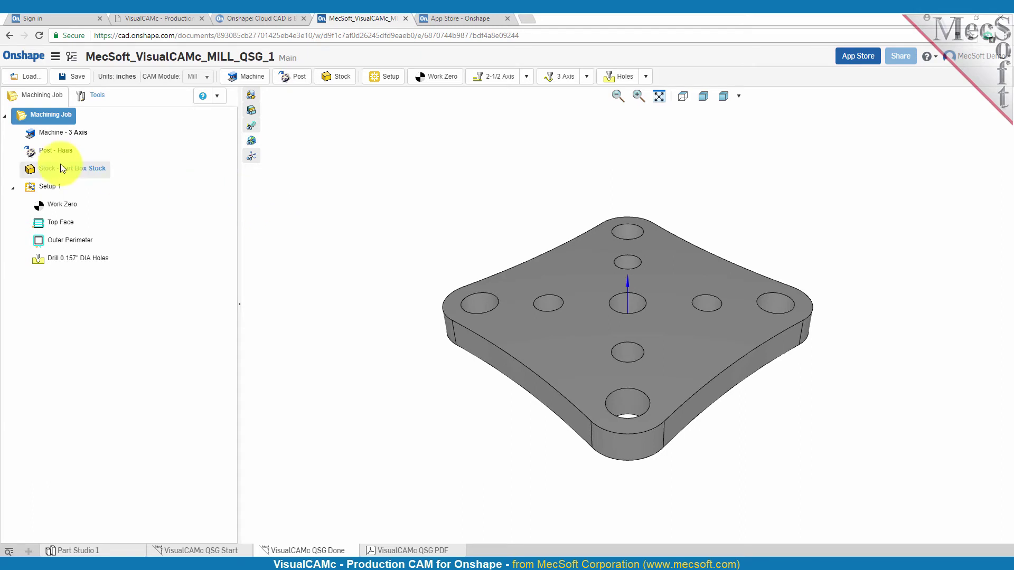
left_click(66, 204)
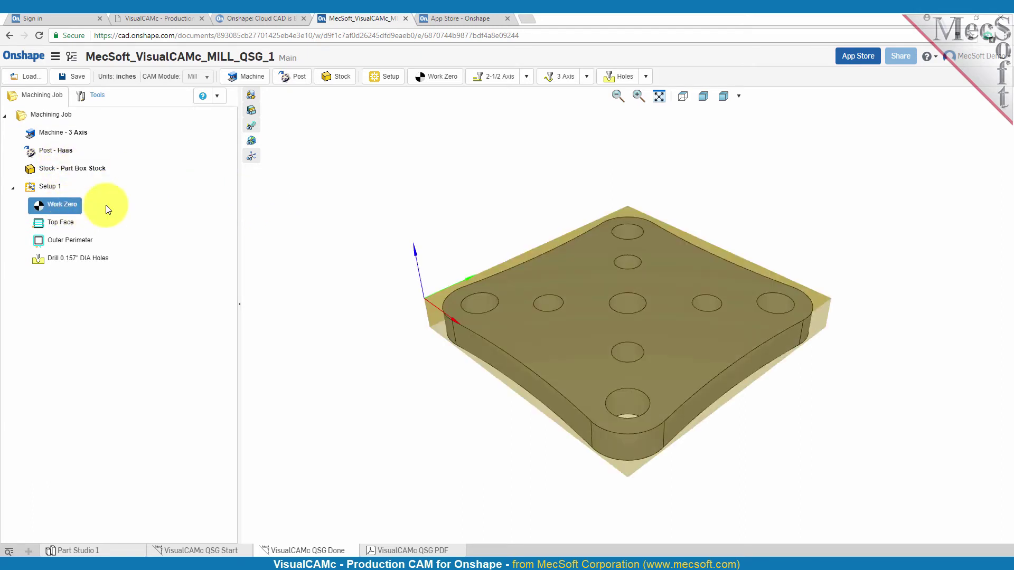
left_click(74, 227)
left_click(74, 240)
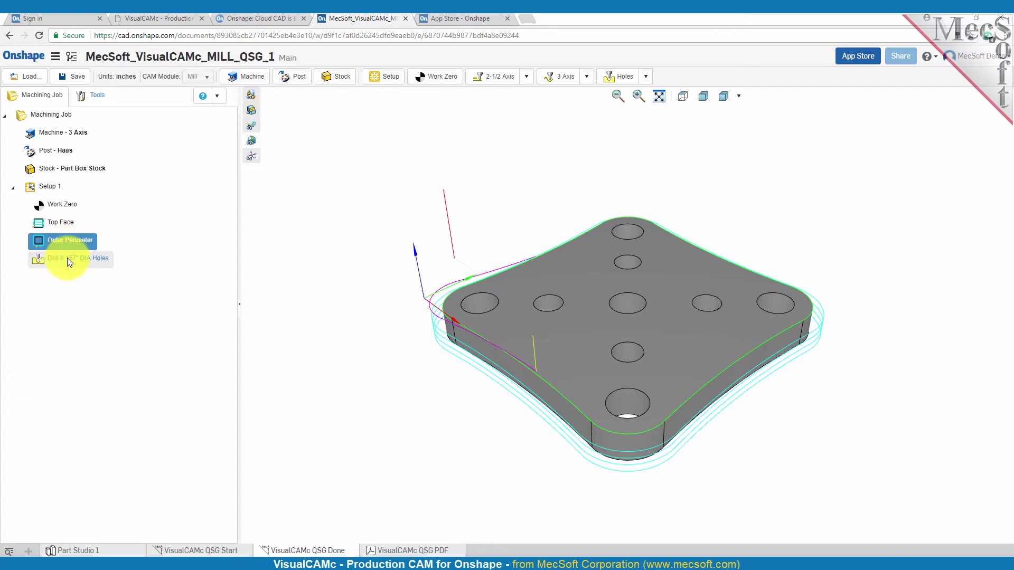
left_click(68, 258)
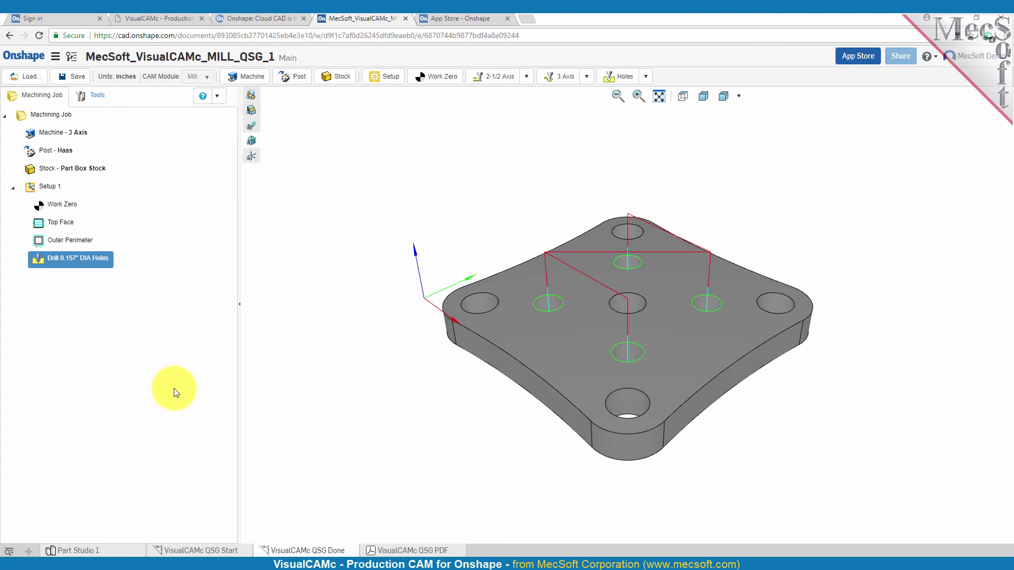
- Skim through the VisualCAMc QSG PDF pages, then return to its title page with the video link
left_click(407, 553)
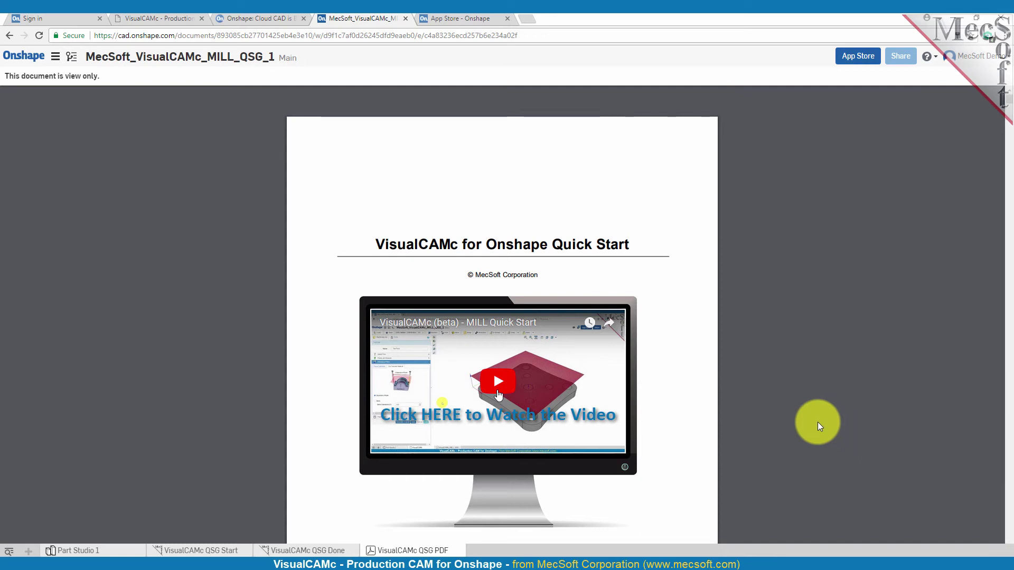
scroll(739, 286, "down", 10)
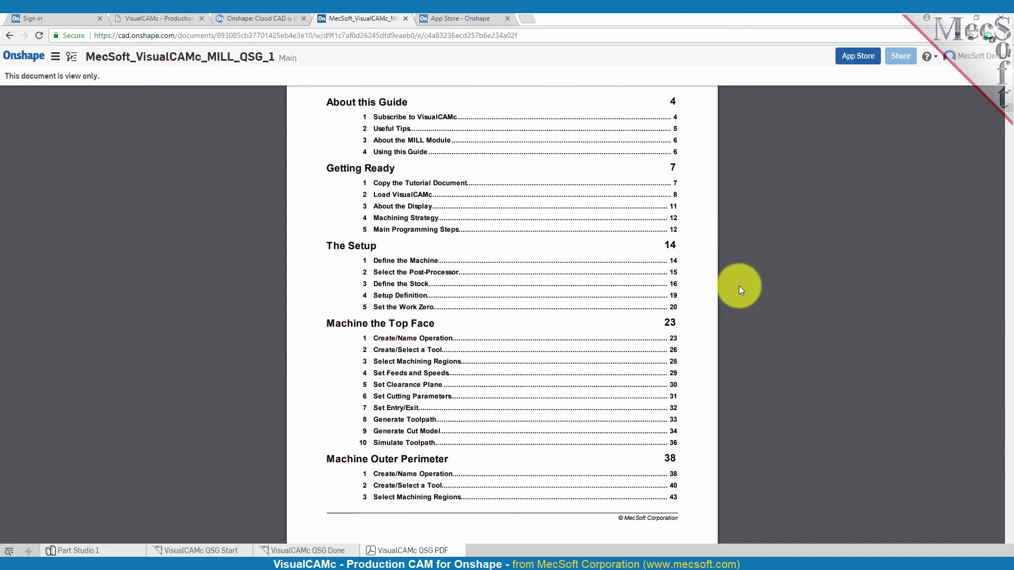
scroll(739, 286, "down", 10)
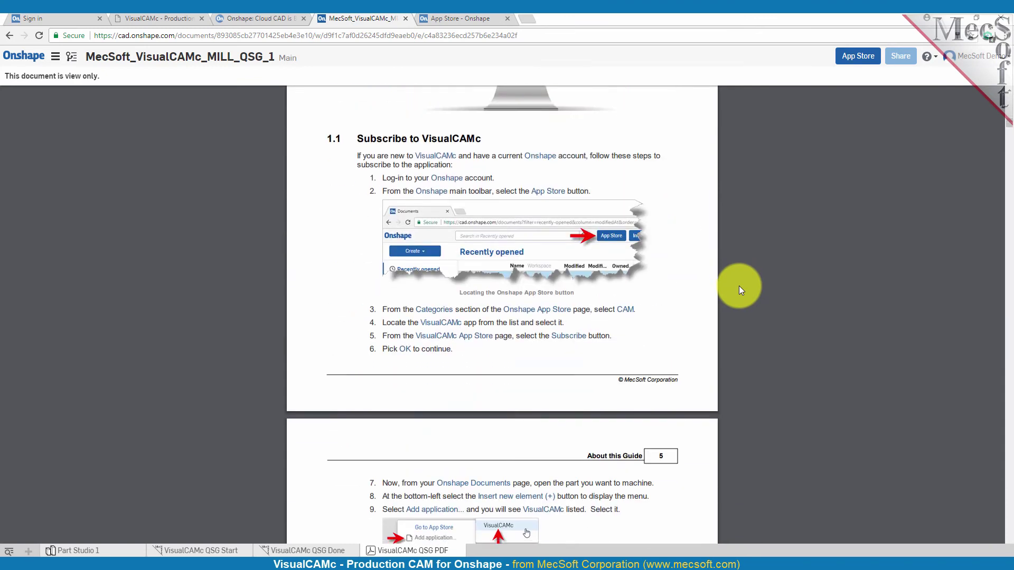
scroll(739, 286, "down", 10)
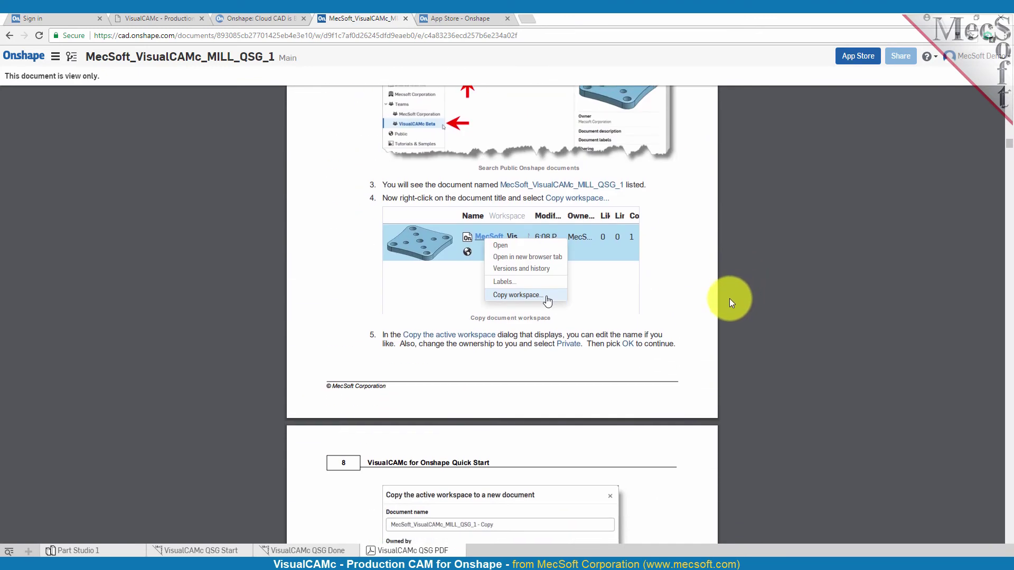
scroll(729, 299, "down", 15)
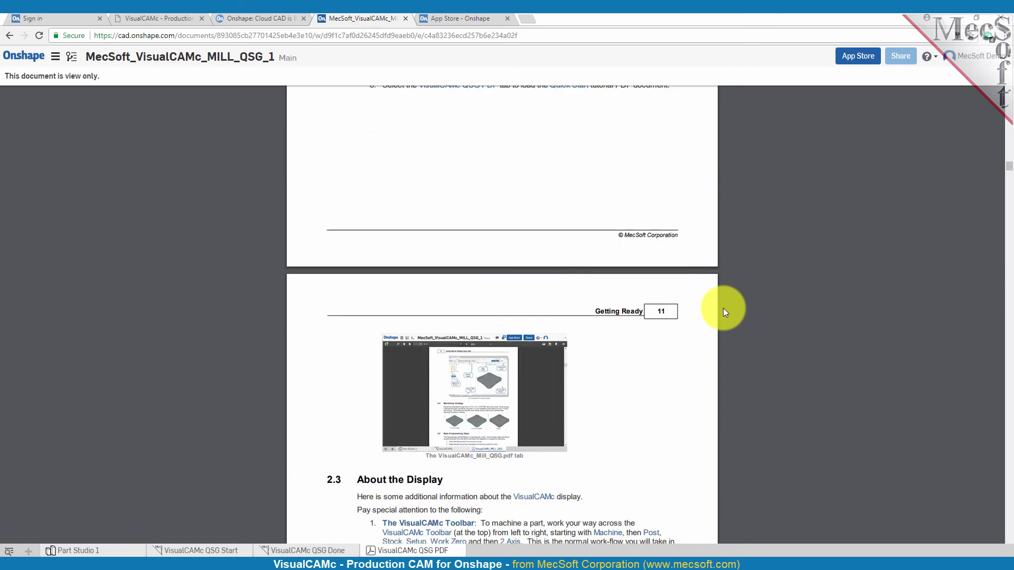
scroll(724, 309, "down", 15)
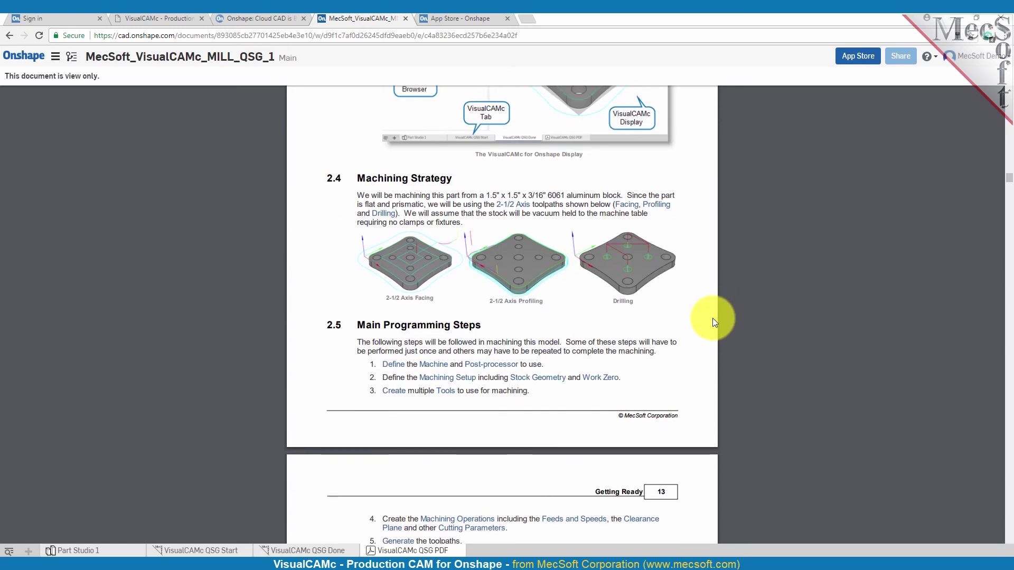
scroll(712, 318, "up", 20)
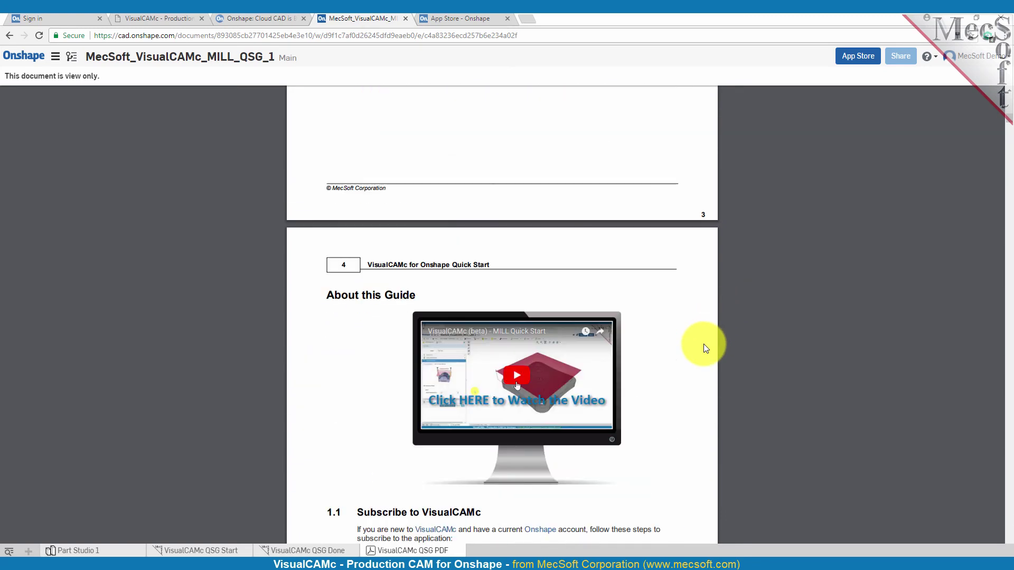
scroll(703, 344, "up", 20)
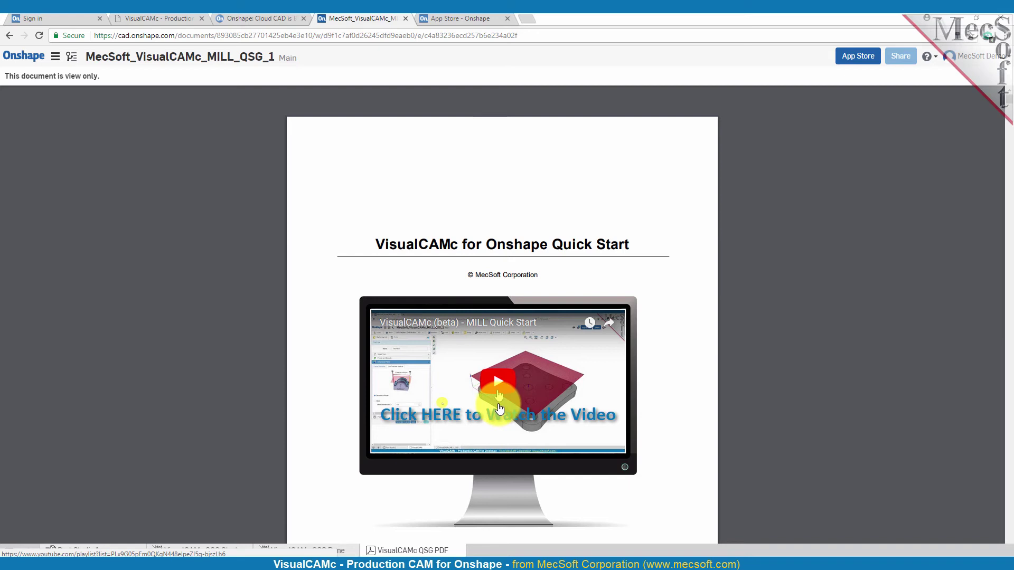
- Visit the six-video VisualCAMc Beta YouTube playlist, then return to the Onshape documents list
left_click(499, 408)
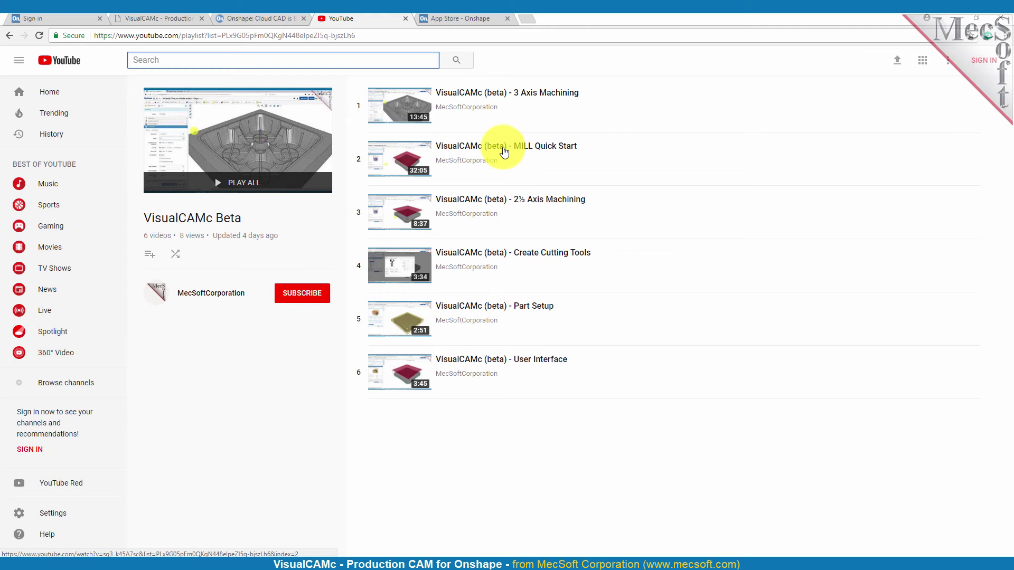
left_click(9, 35)
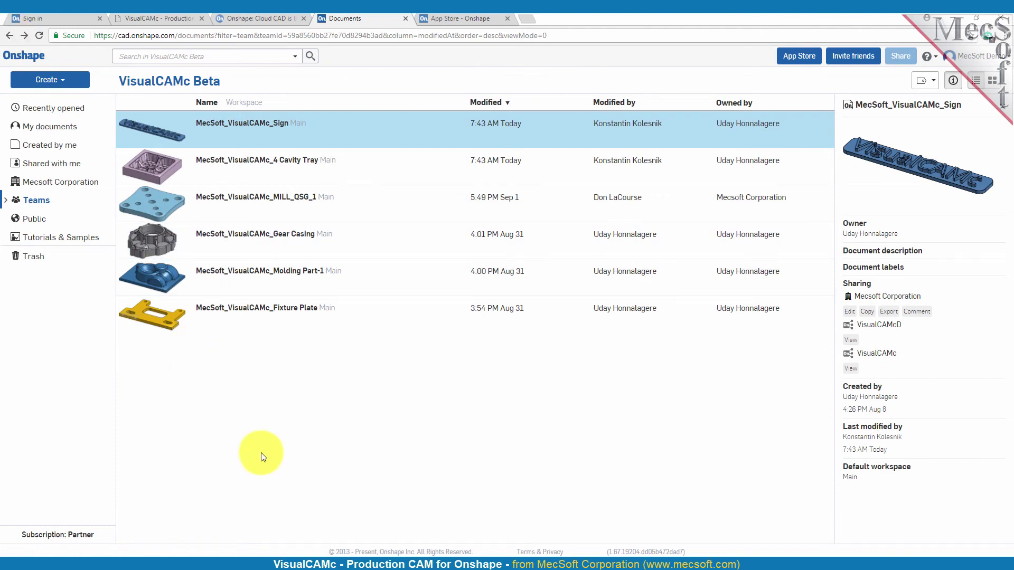
- Open MecSoft_VisualCAMc_Gear Casing from the VisualCAMc Beta team's documents
left_click(44, 200)
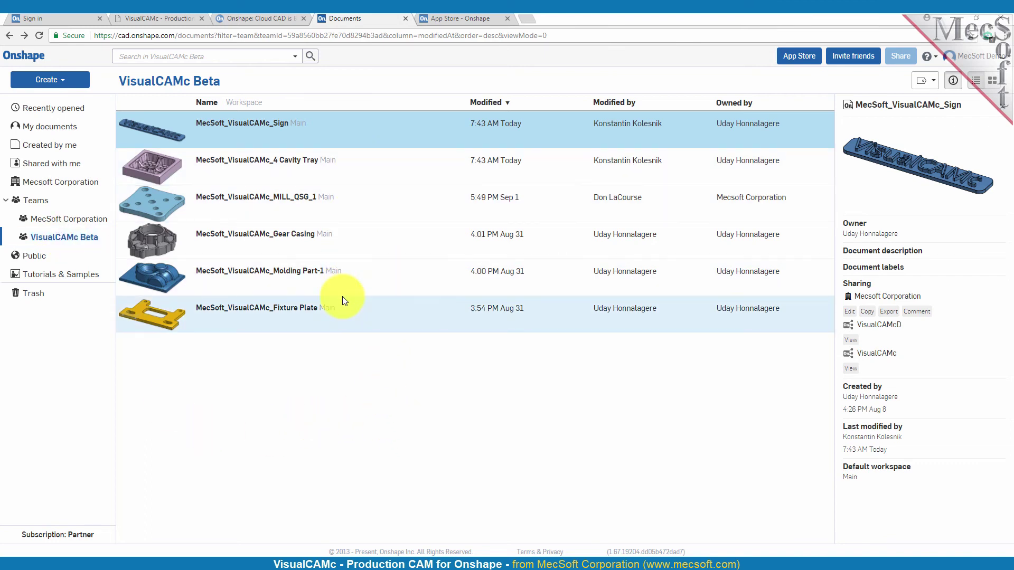
left_click(228, 237)
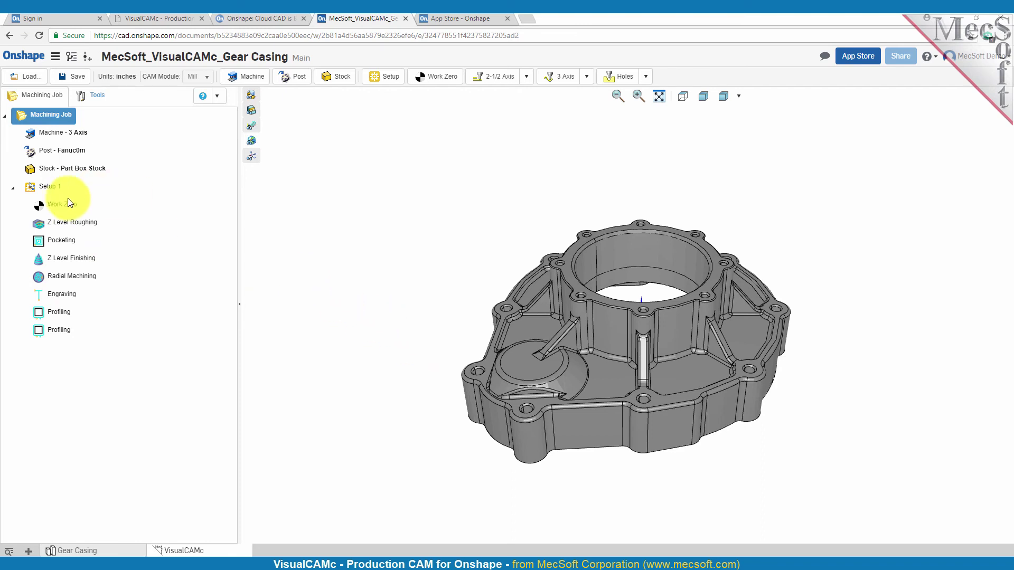
- Display the Z Level Roughing, Pocketing, Z Level Finishing, Radial Machining, Engraving and both Profiling toolpaths
left_click(67, 224)
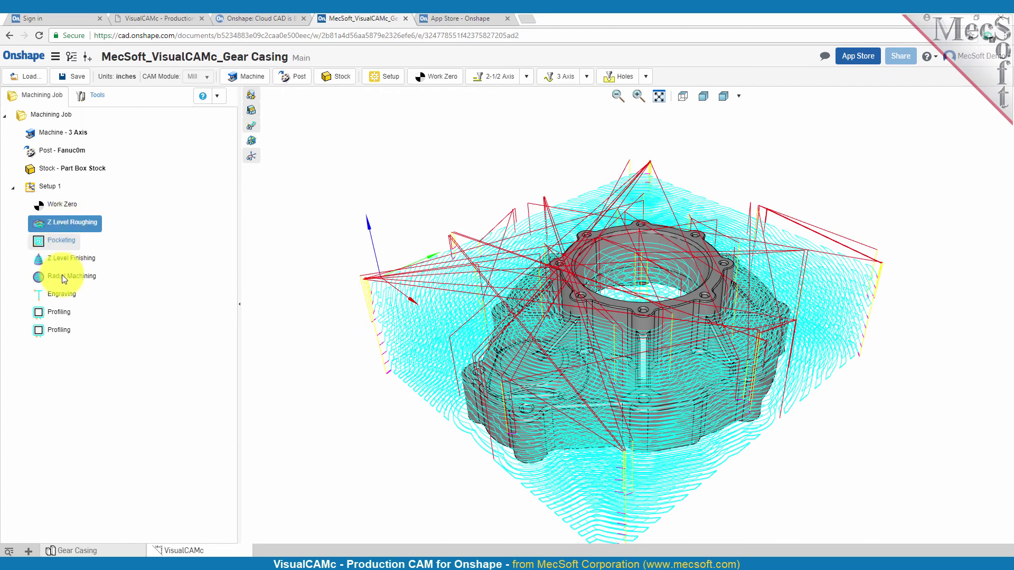
left_click(62, 241)
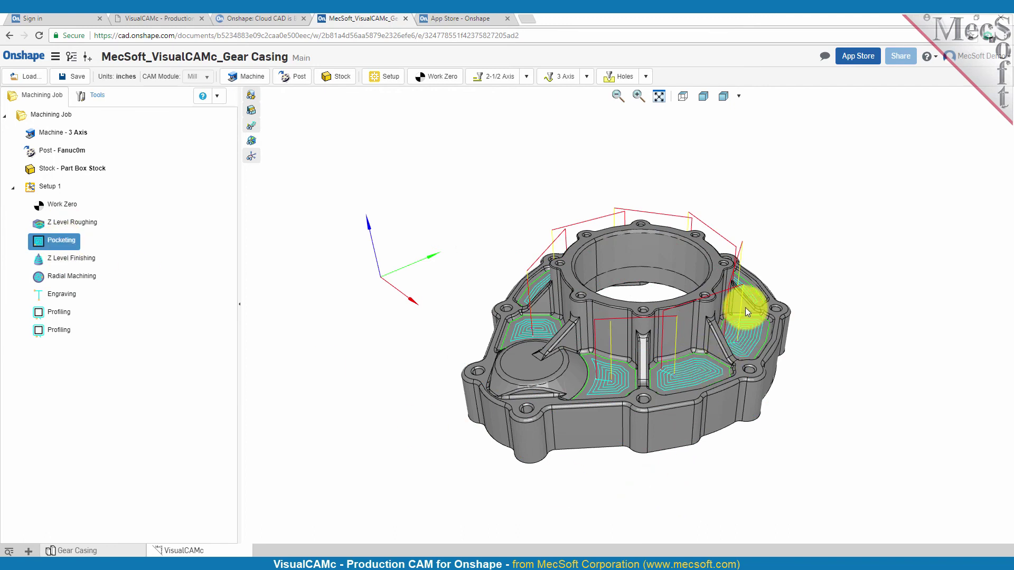
left_click(75, 258)
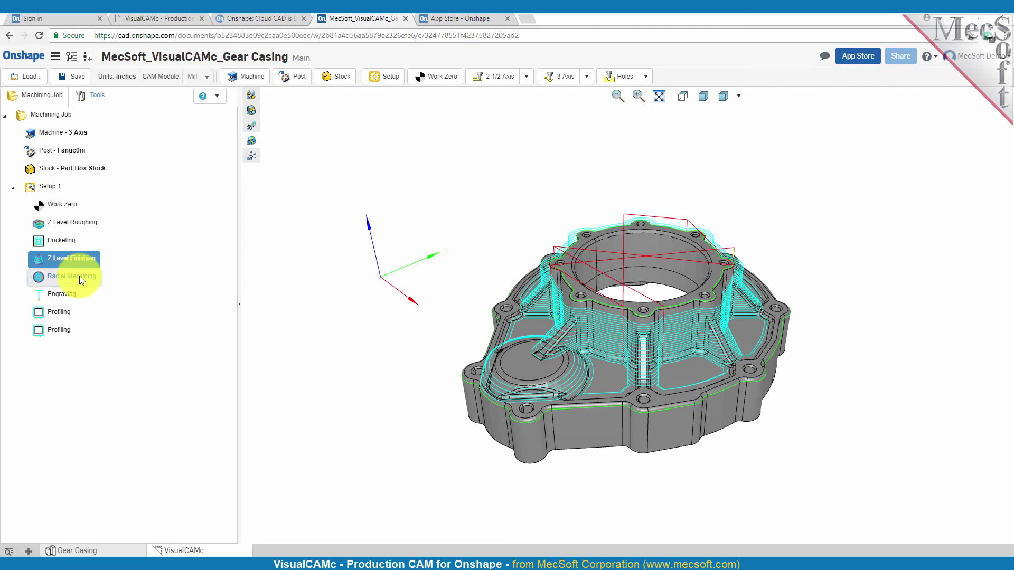
left_click(79, 275)
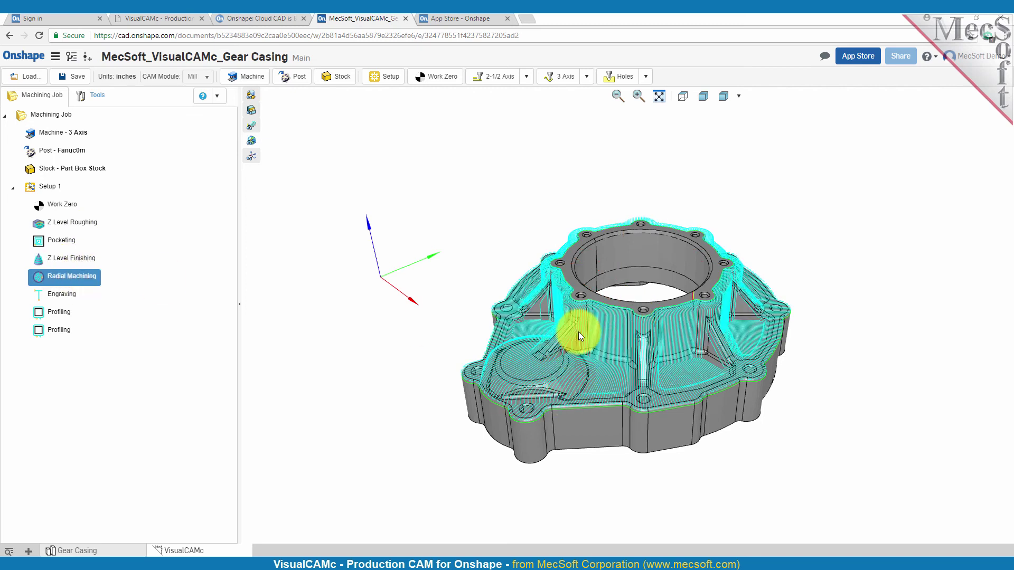
left_click(68, 292)
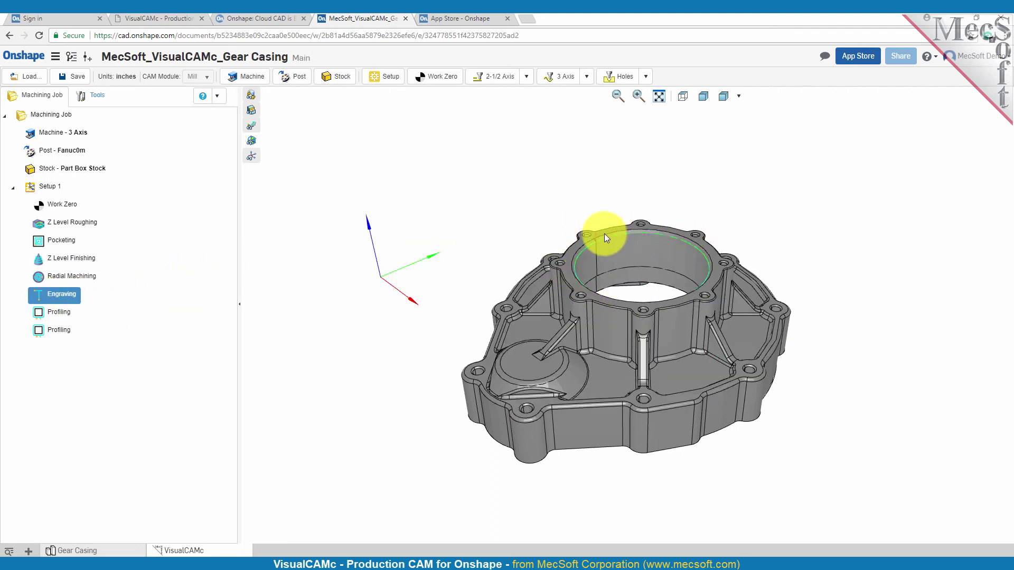
left_click(62, 313)
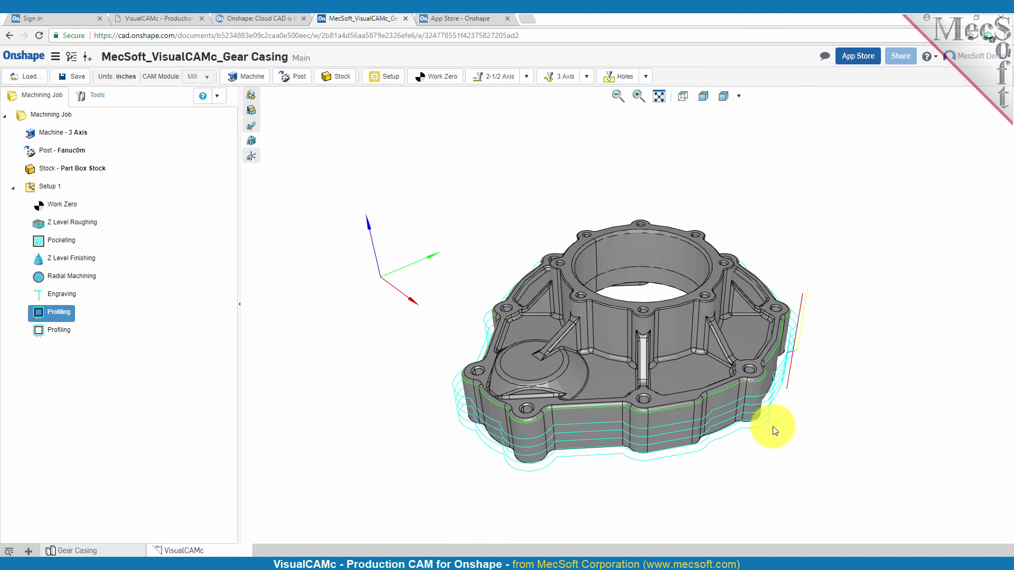
left_click(37, 331)
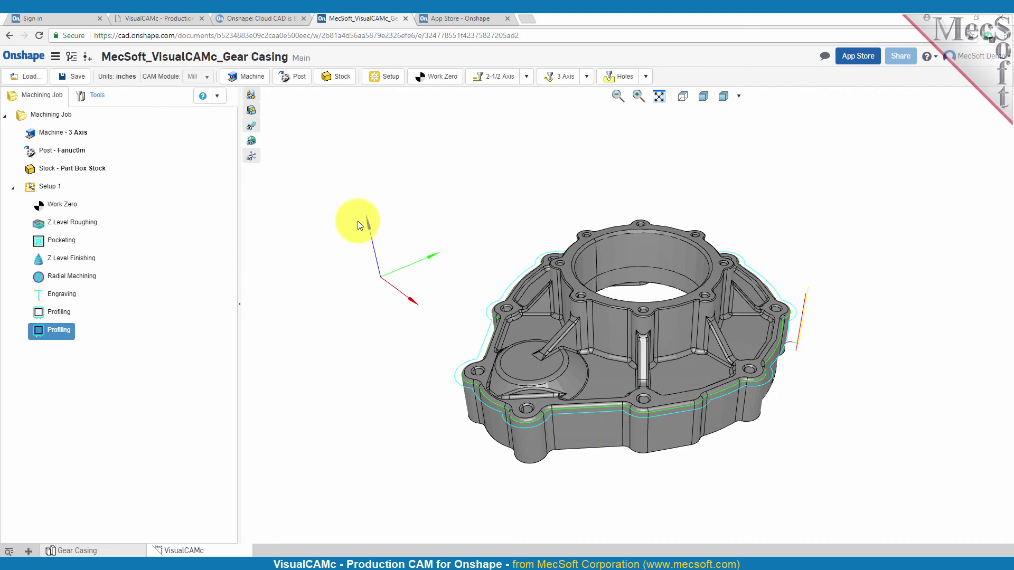
- Open the VisualCAMc help dropdown listing Help, Product Page, Videos and Feedback
left_click(217, 100)
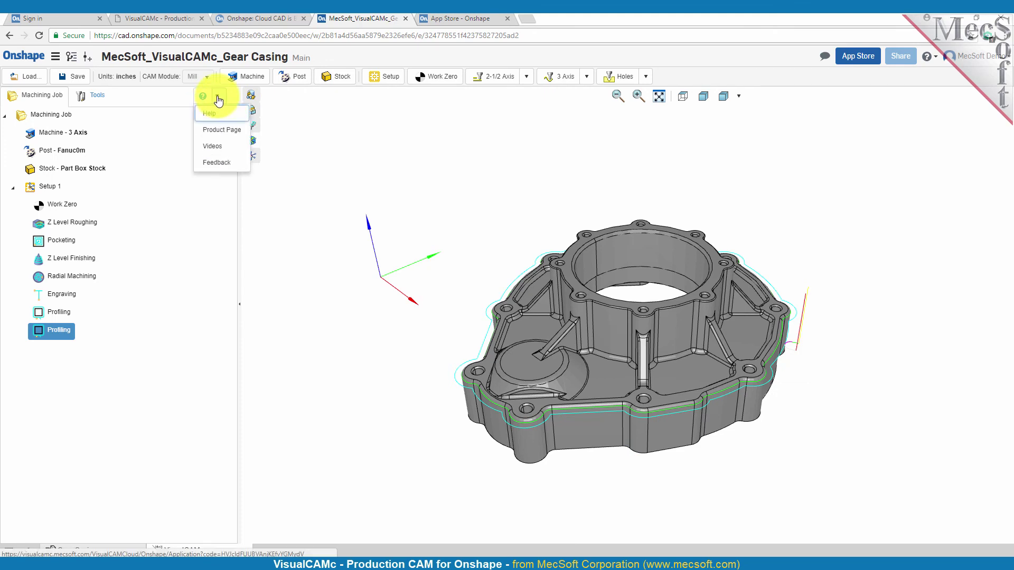